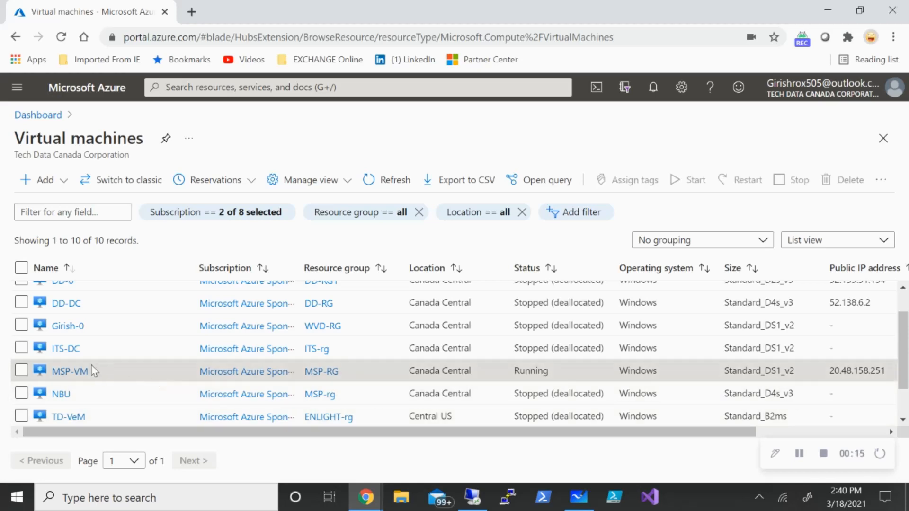
Step: Open the MSP-VM virtual machine and view the installation options of its Windows Admin Center (preview) page
left_click(78, 373)
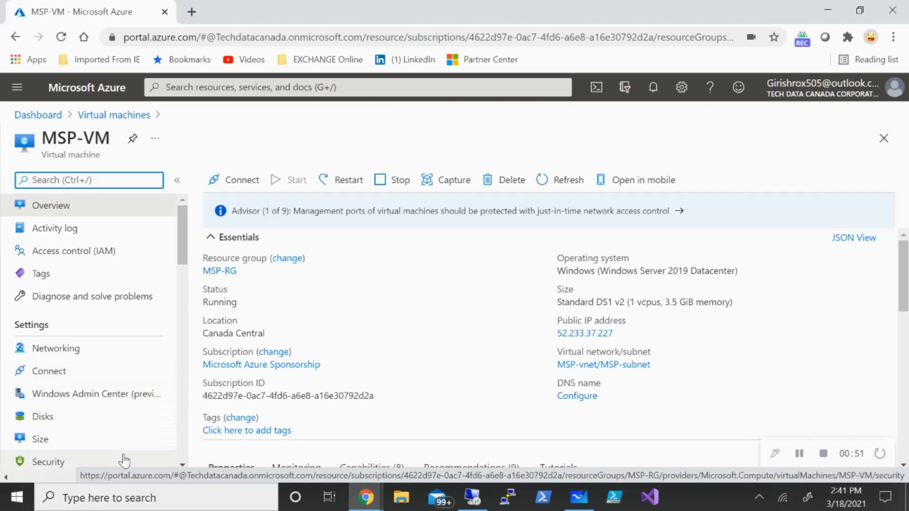
left_click(107, 399)
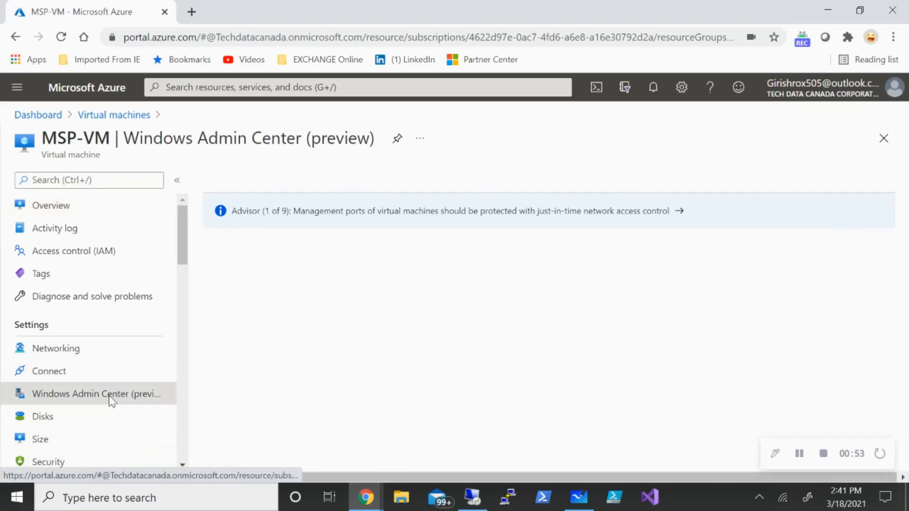
scroll(534, 344, "down", 5)
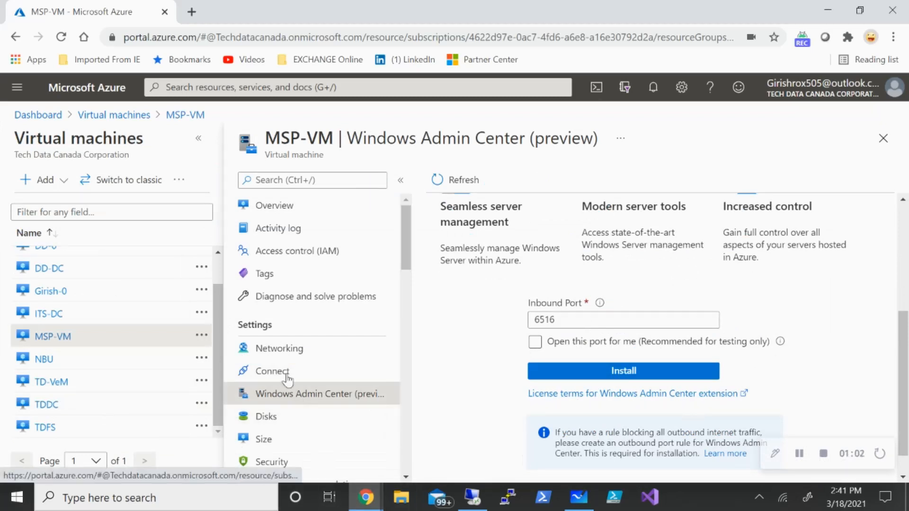
Step: Start a new outbound port rule in the networking settings of MSP-VM
left_click(265, 348)
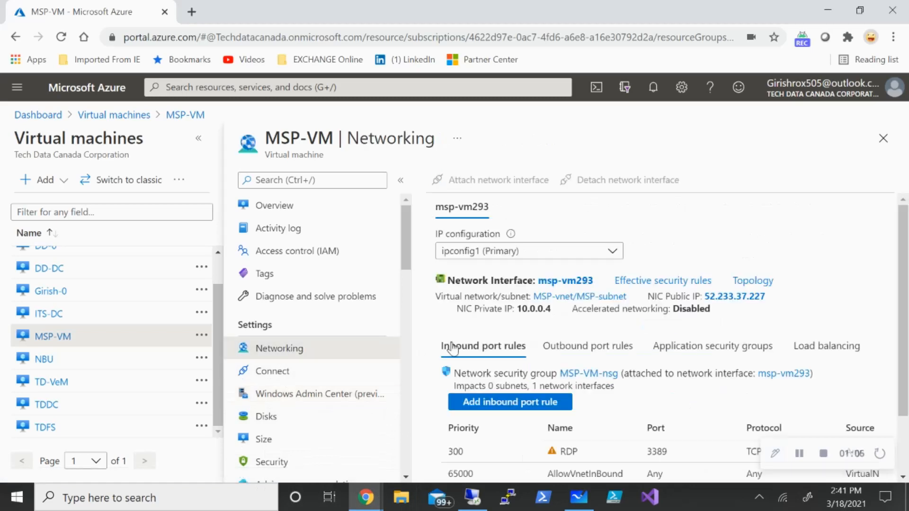
left_click(581, 349)
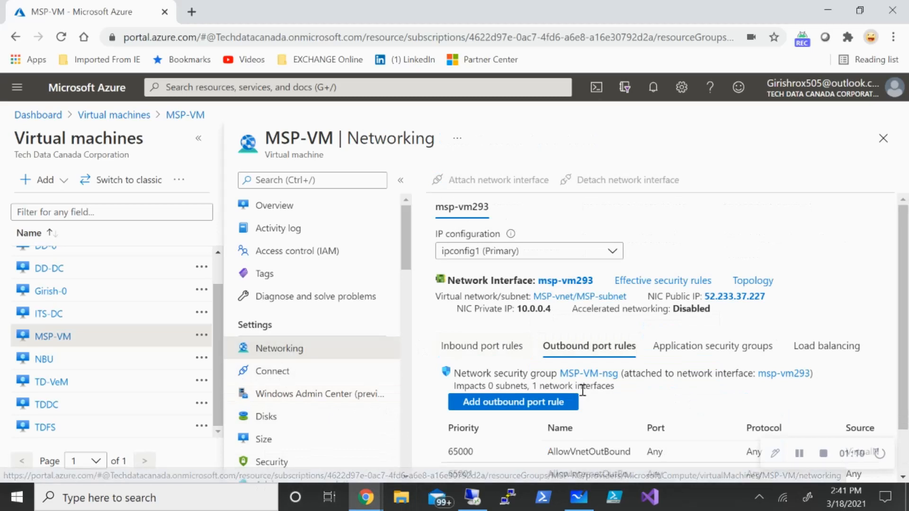
left_click(560, 406)
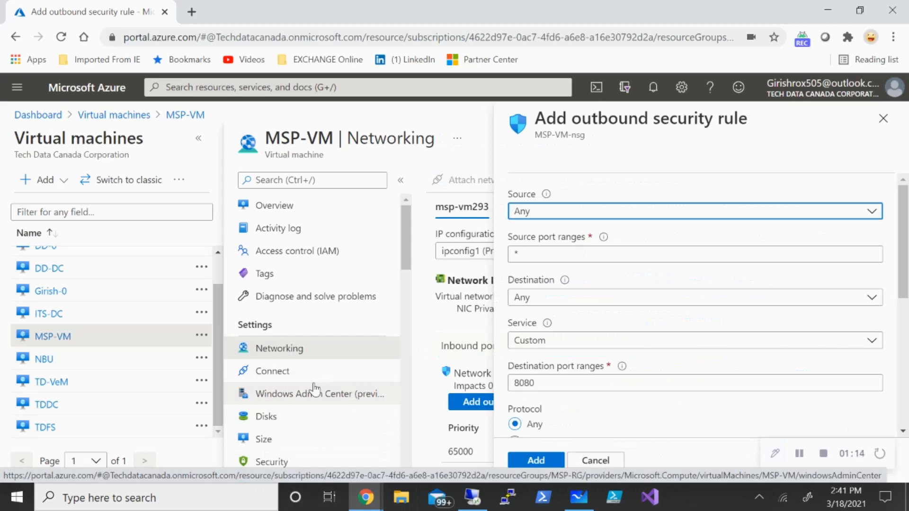
Step: Set the outbound rule's source to VirtualNetwork and its destination to IP address 20.66.2.0
left_click(689, 212)
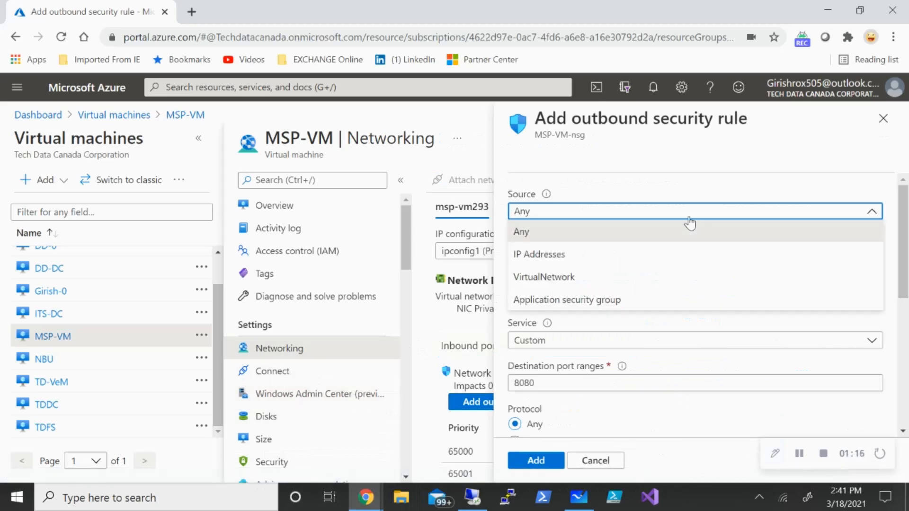
left_click(598, 279)
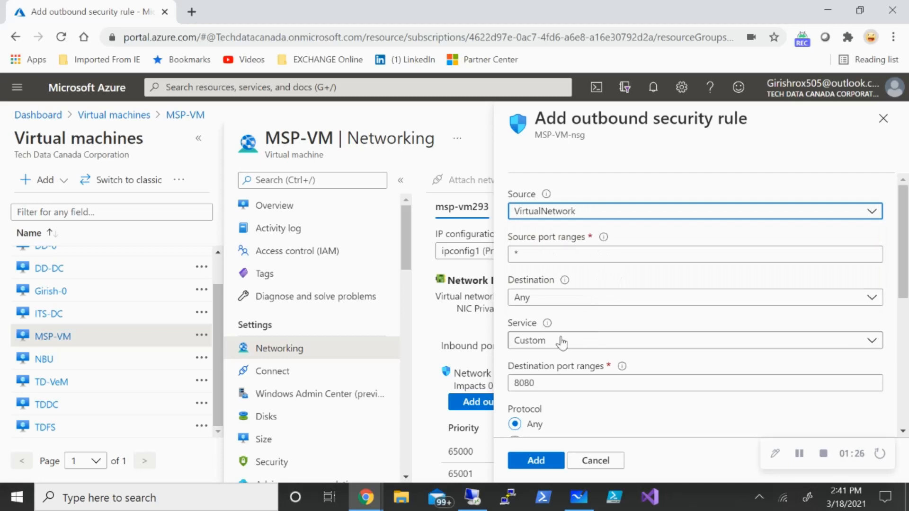
left_click(563, 298)
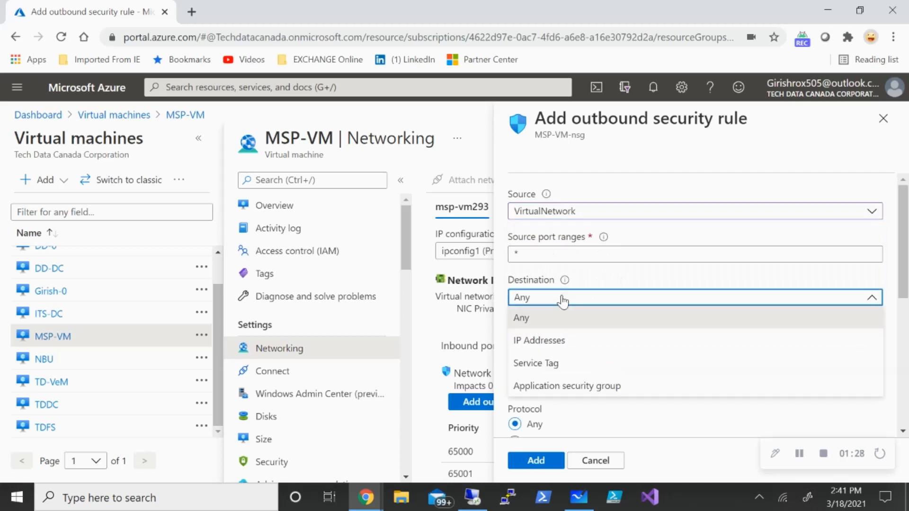
left_click(558, 342)
left_click(565, 340)
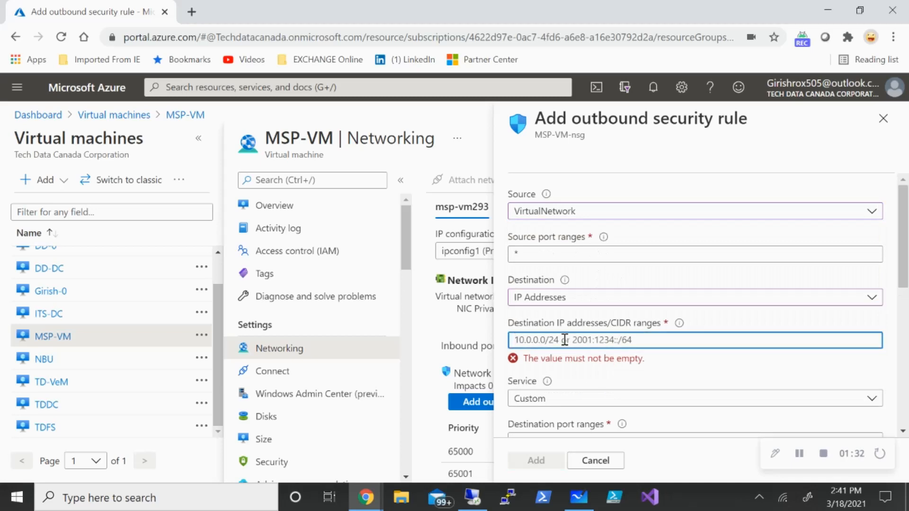
type("20.66")
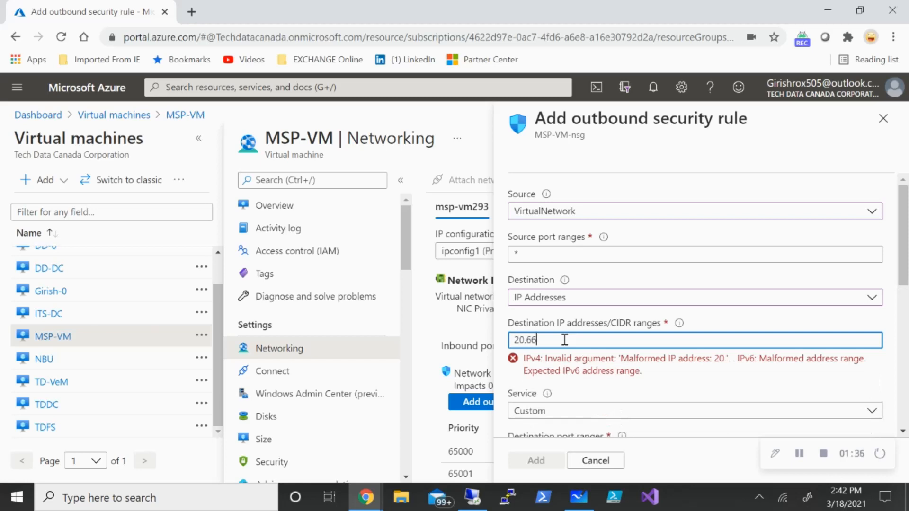
type(".2.0")
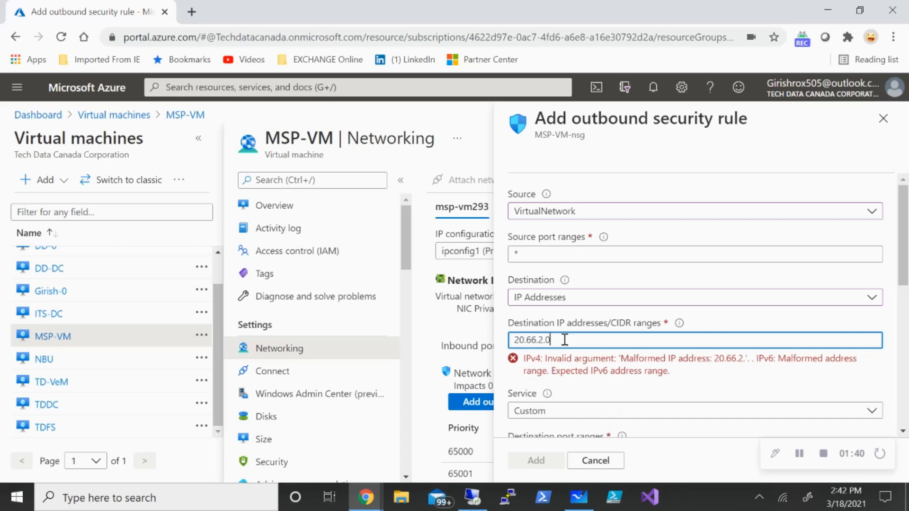
Step: Set the outbound rule's service to HTTPS and add the rule with action Allow, priority 100 and name Port_8080
scroll(611, 336, "down", 2)
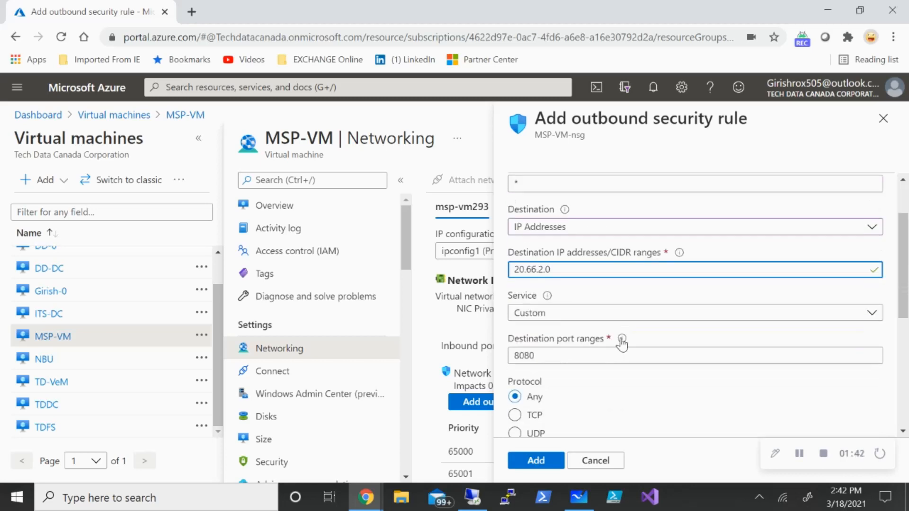
left_click(828, 316)
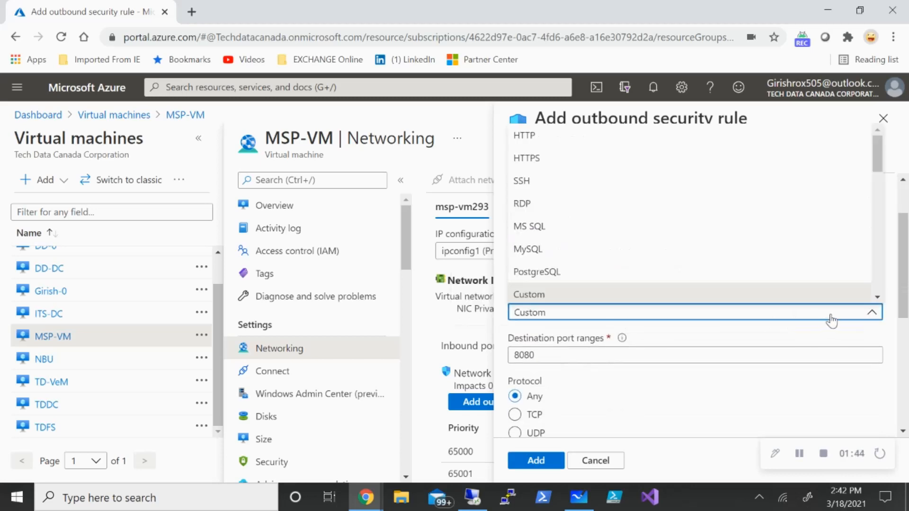
left_click(577, 160)
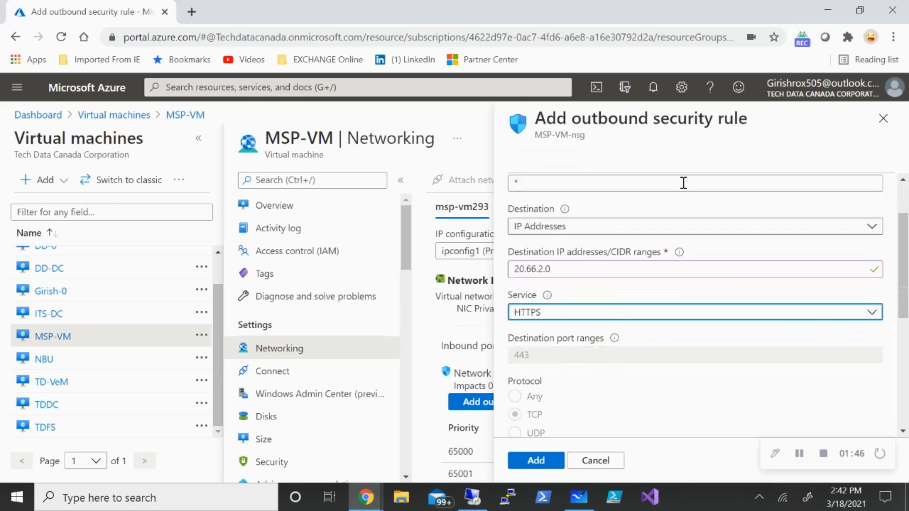
scroll(779, 341, "down", 5)
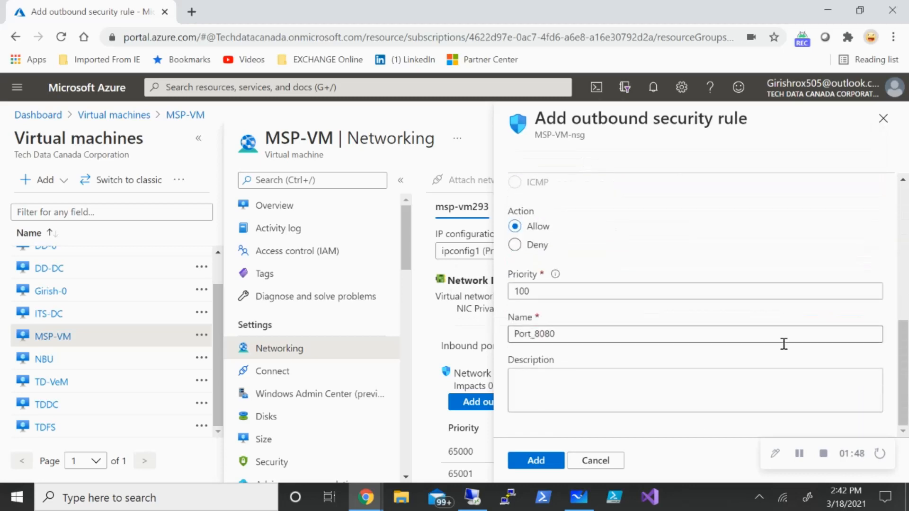
left_click(549, 462)
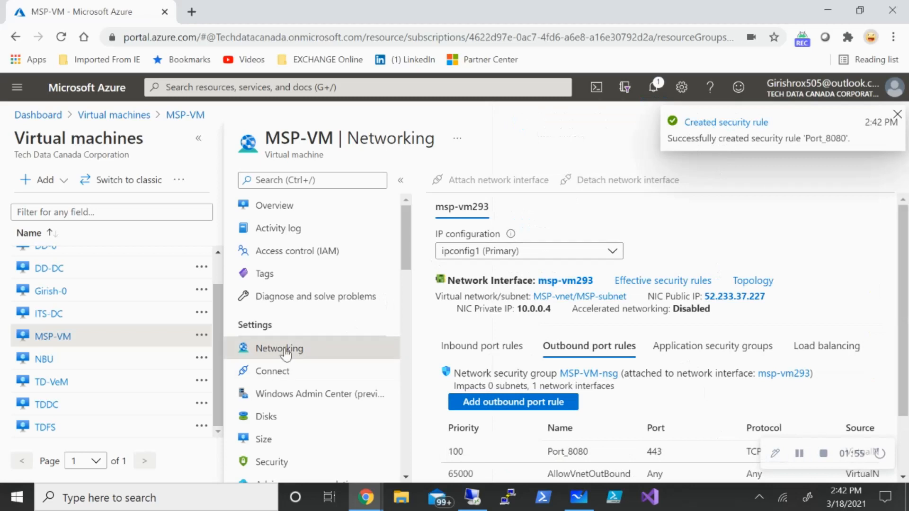
Step: Return to the MSP-VM overview and check which extensions are installed on the virtual machine
scroll(298, 331, "down", 4)
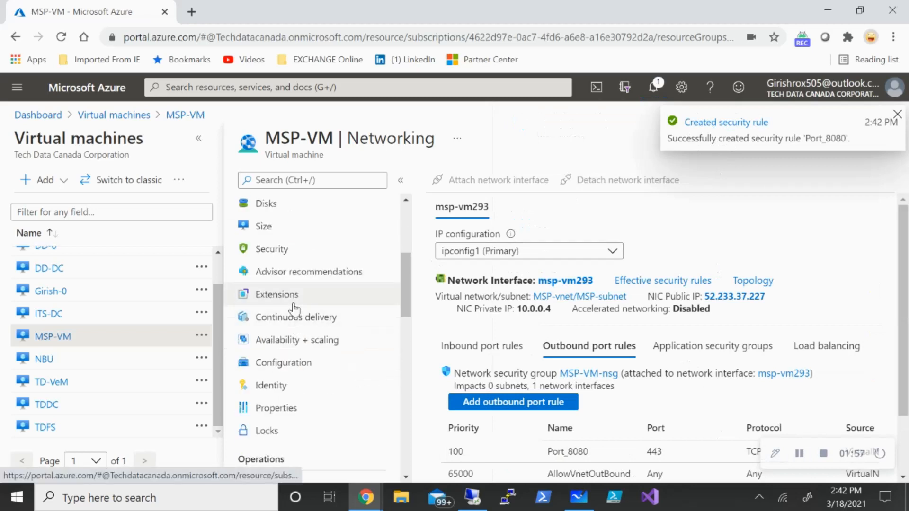
scroll(298, 246, "up", 4)
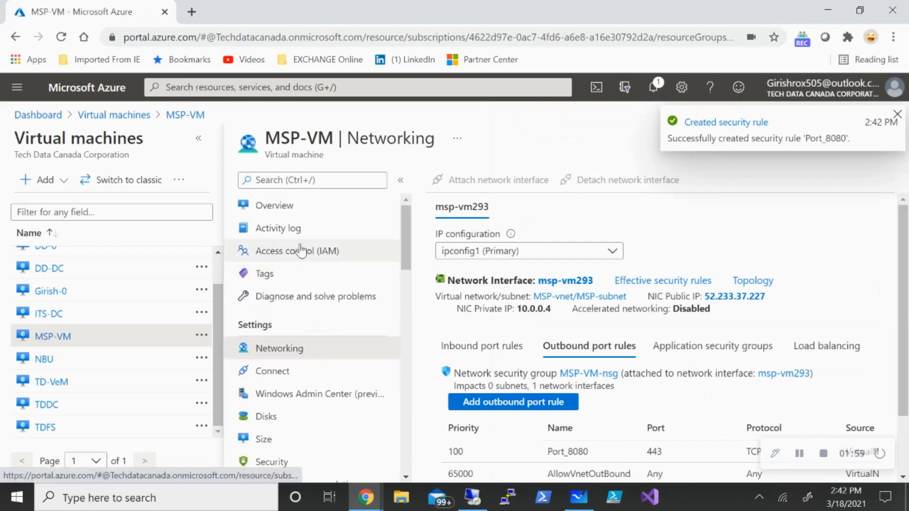
left_click(292, 206)
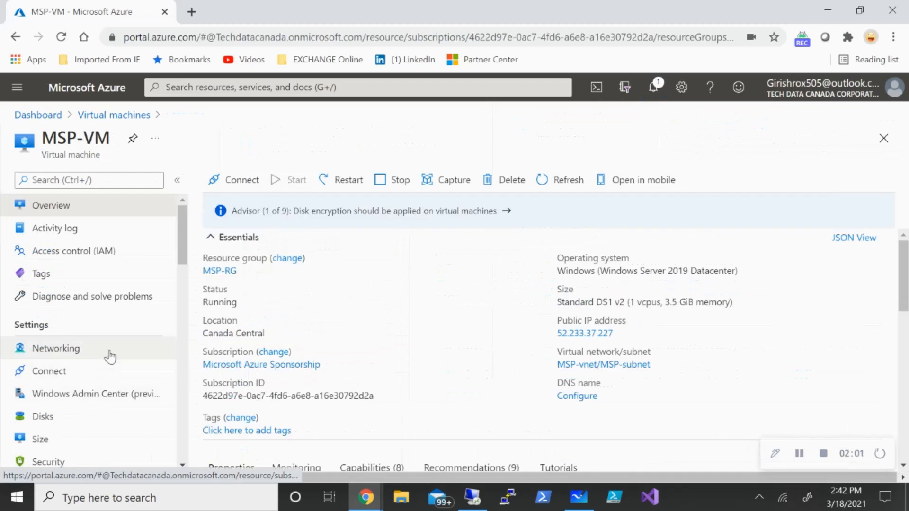
scroll(110, 357, "down", 4)
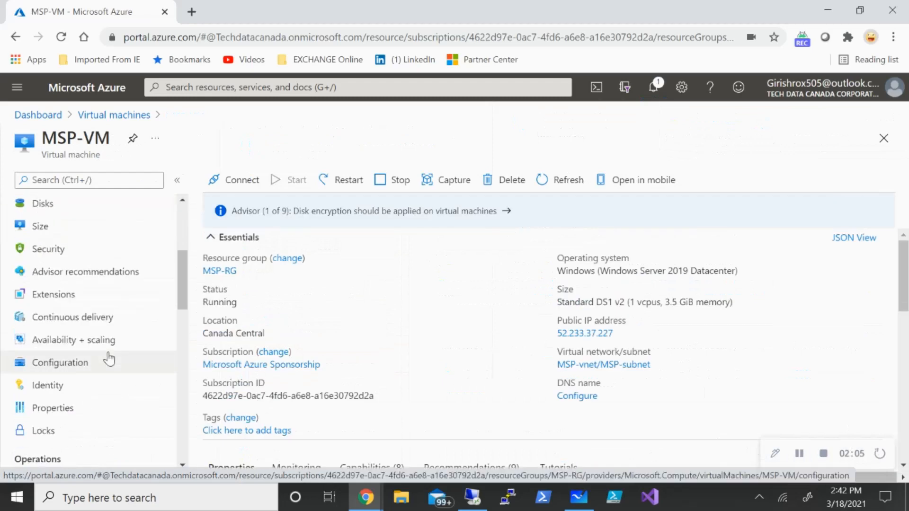
left_click(61, 307)
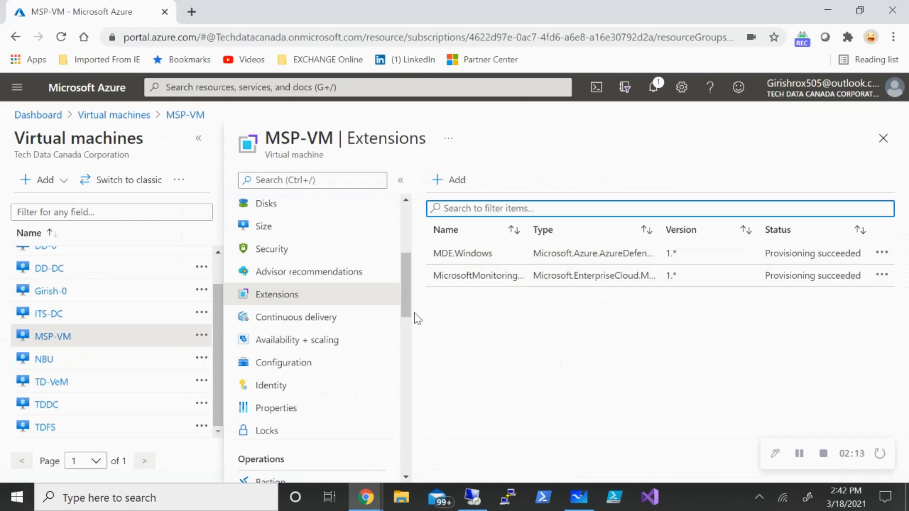
Step: Install Windows Admin Center on MSP-VM with inbound port 6516 and the option to open this port automatically enabled
left_click_drag(406, 310, 408, 203)
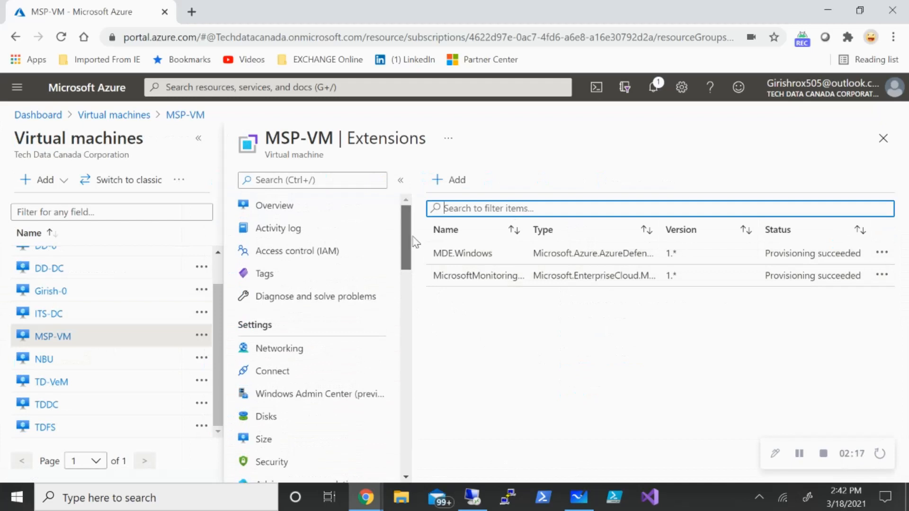
left_click(337, 394)
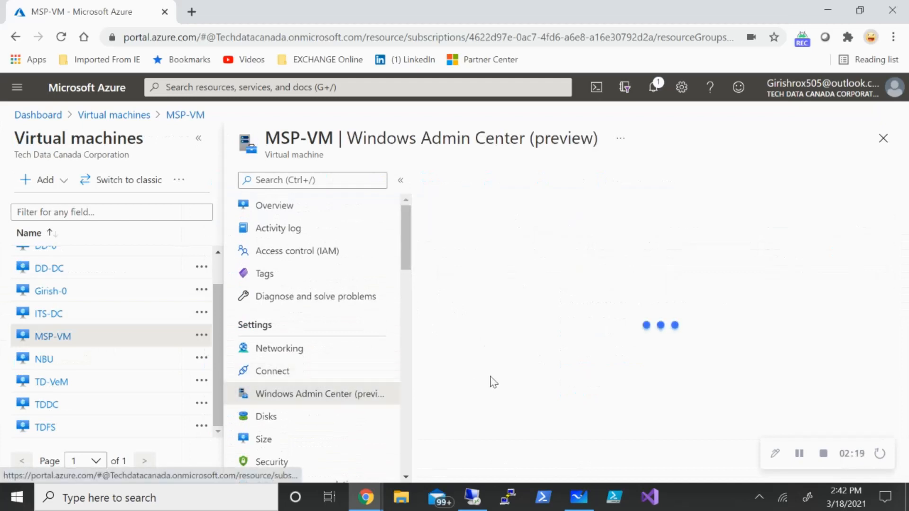
scroll(565, 358, "down", 4)
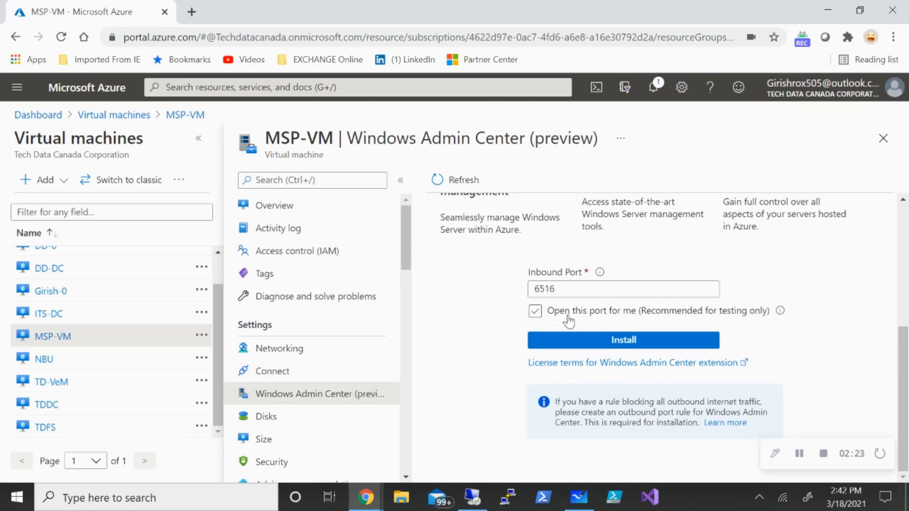
left_click(585, 311)
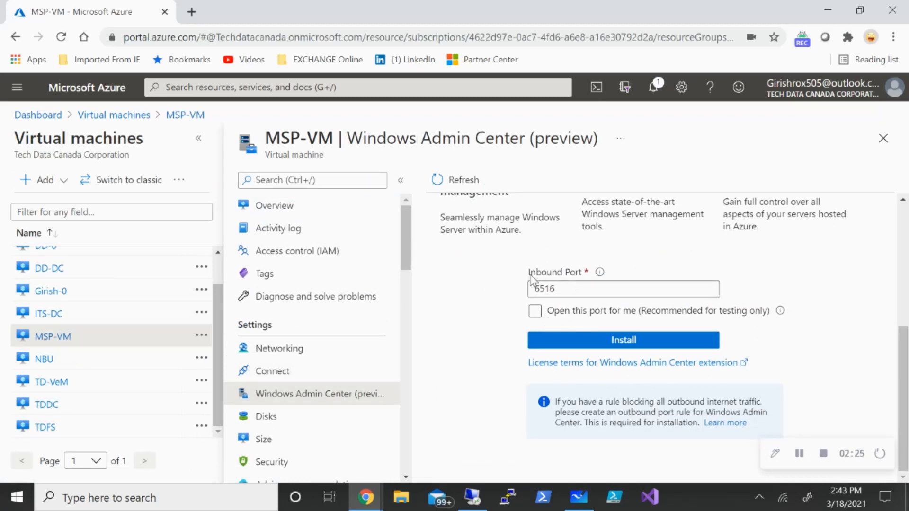
left_click(535, 312)
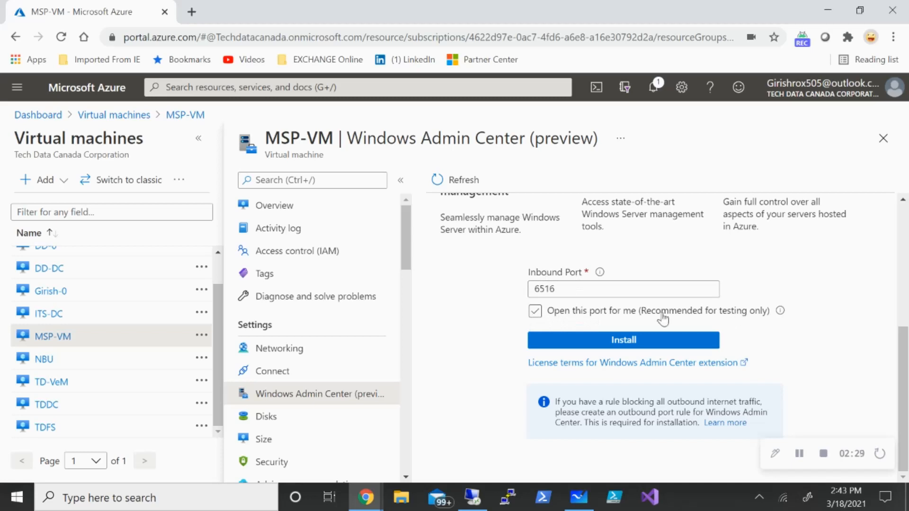
left_click(536, 313)
left_click(647, 350)
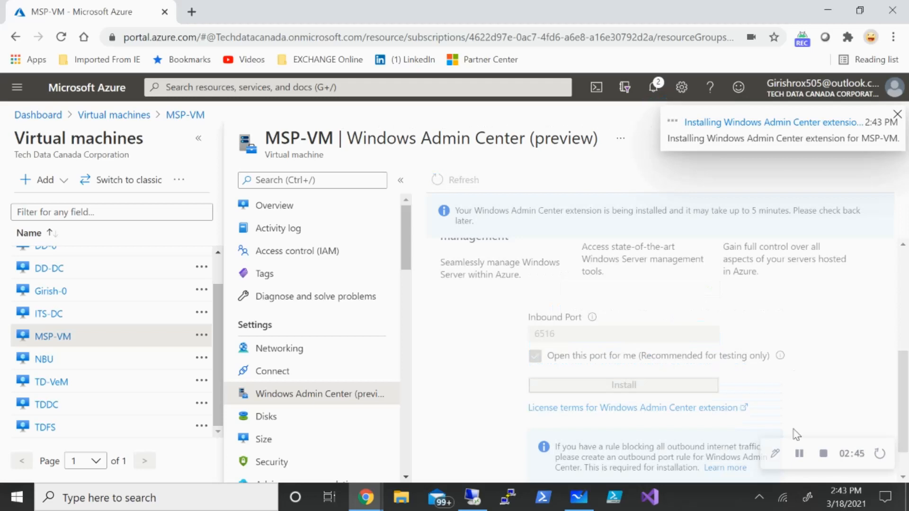
Step: Close the notifications and check the list of extensions installed on MSP-VM
left_click(801, 455)
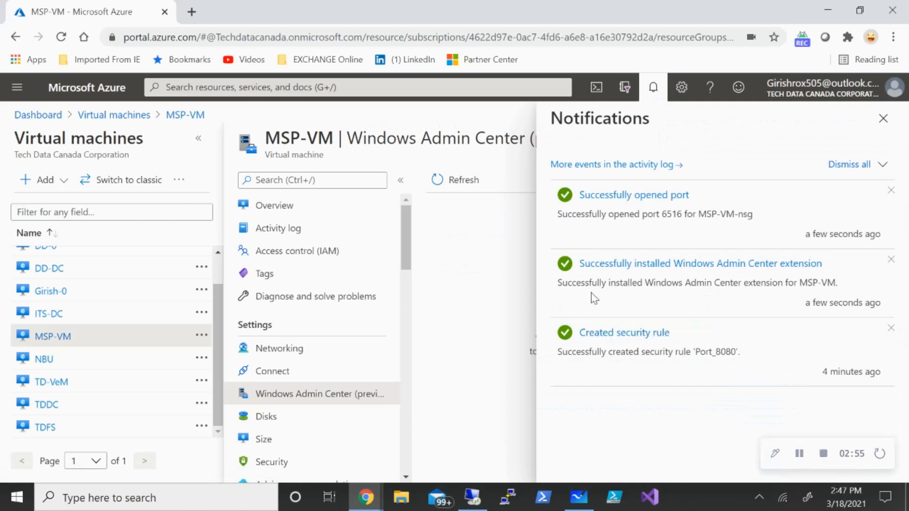
left_click(884, 118)
scroll(348, 318, "down", 5)
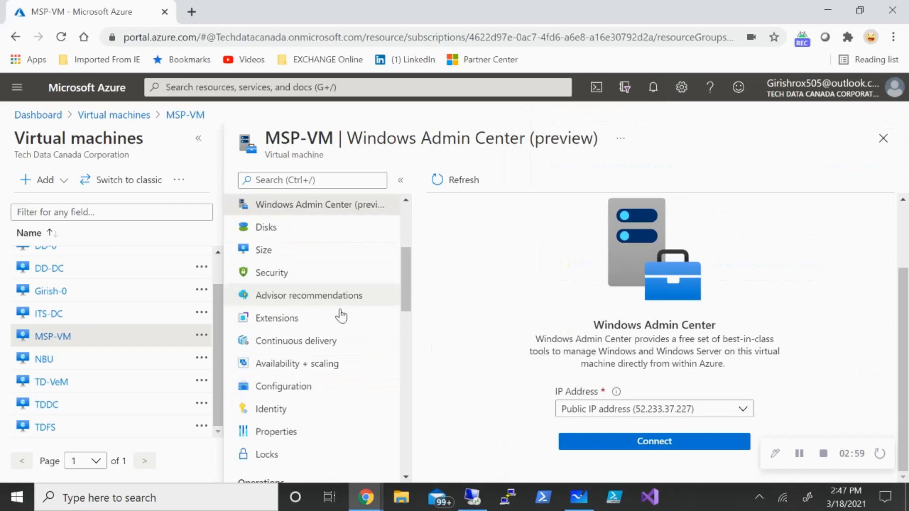
left_click(296, 294)
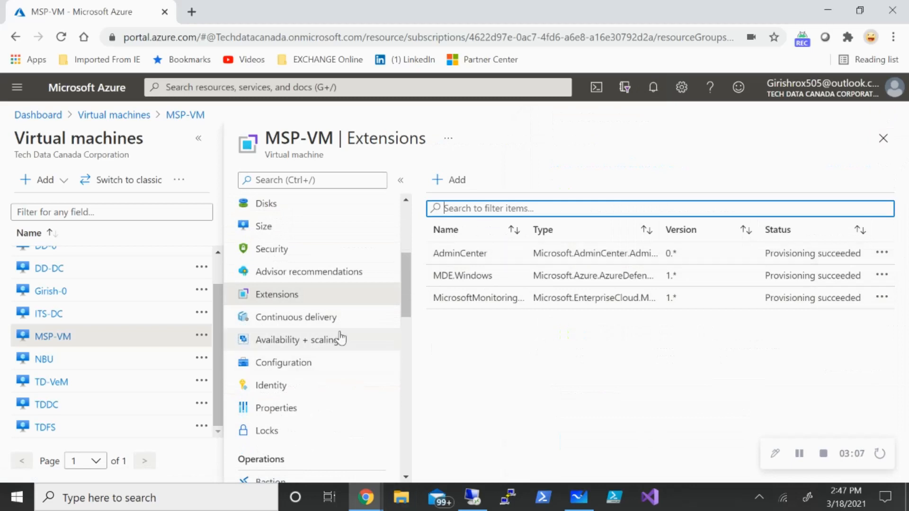
Step: Switch to the MSP-VM Remote Desktop session and open the Services console by searching for services.msc
left_click(474, 497)
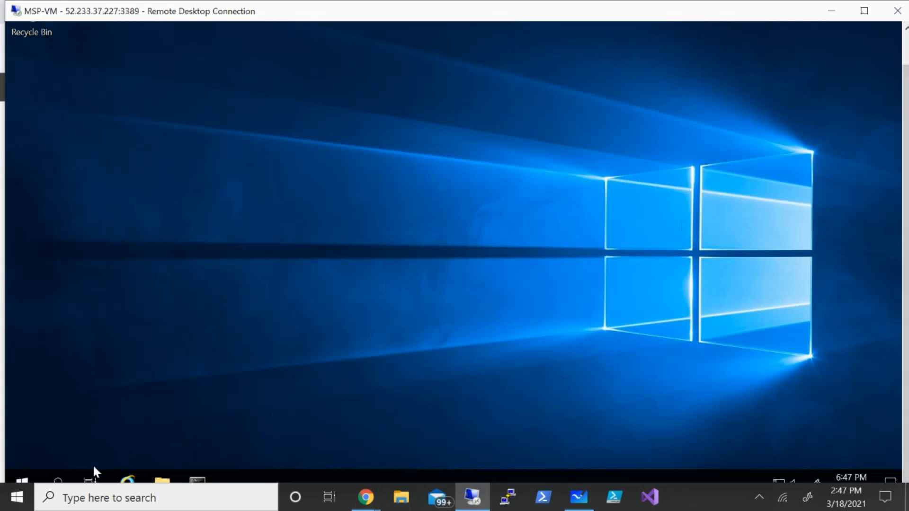
left_click(62, 481)
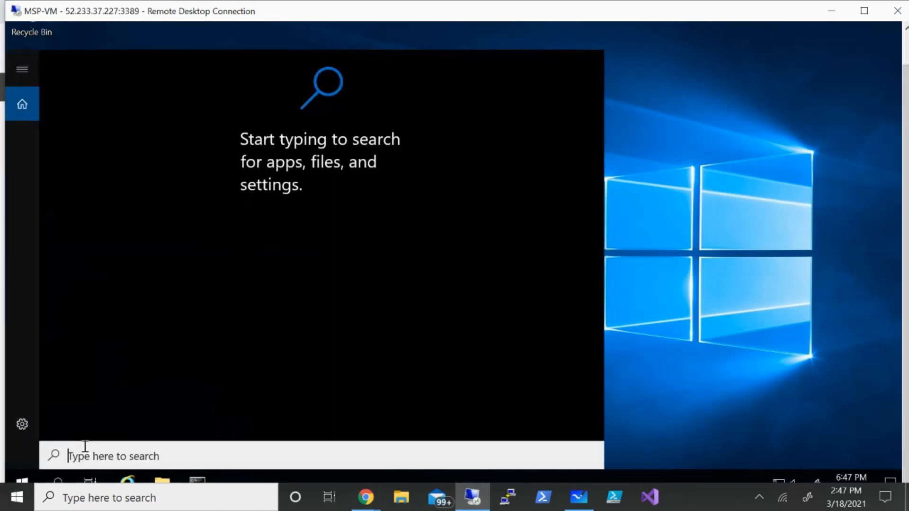
type("services")
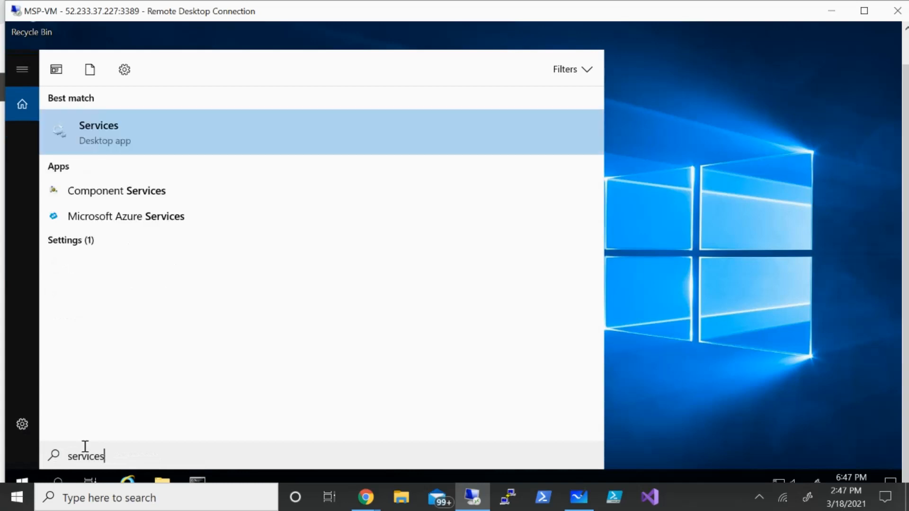
type("s.msc")
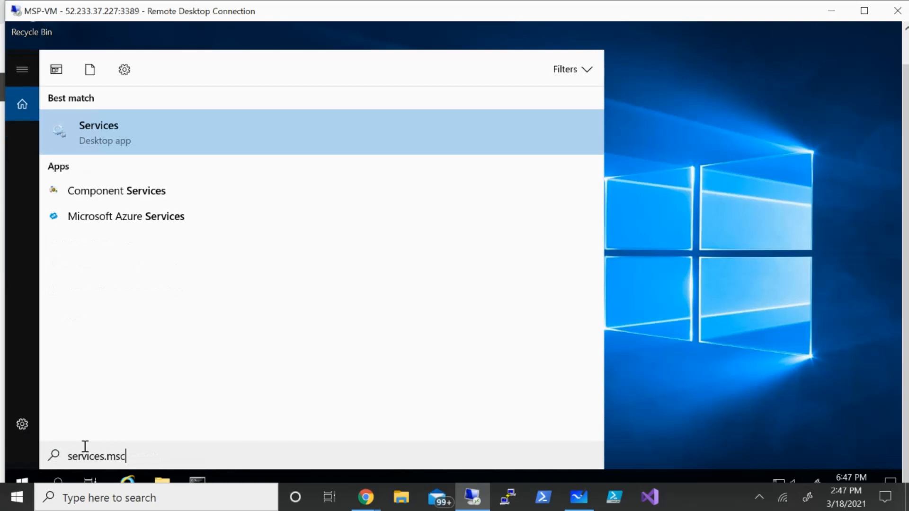
left_click(121, 150)
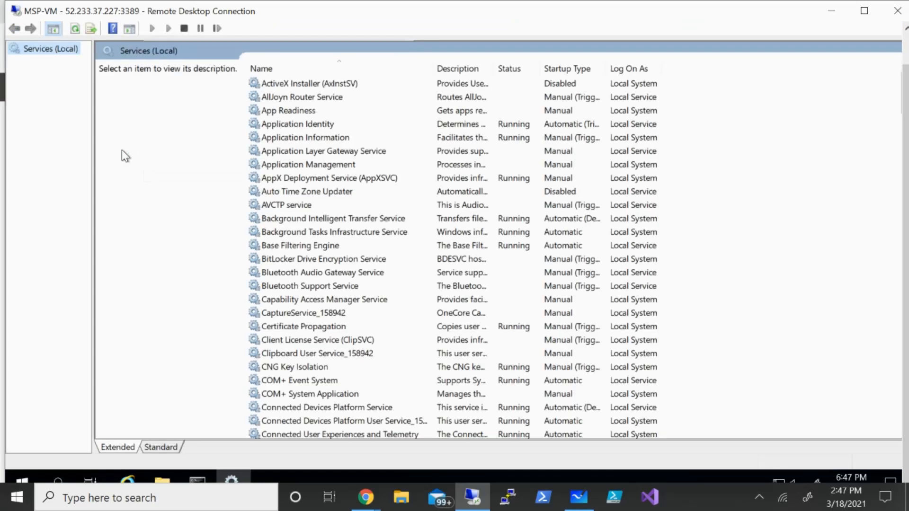
Step: Find the Windows Admin Center service in the services list and check its status
scroll(407, 251, "down", 4)
scroll(435, 271, "down", 9)
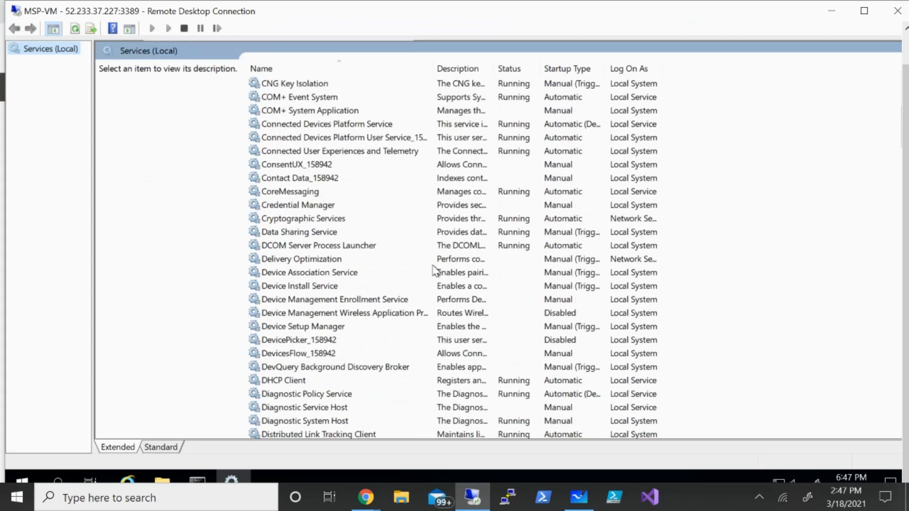
scroll(435, 271, "down", 6)
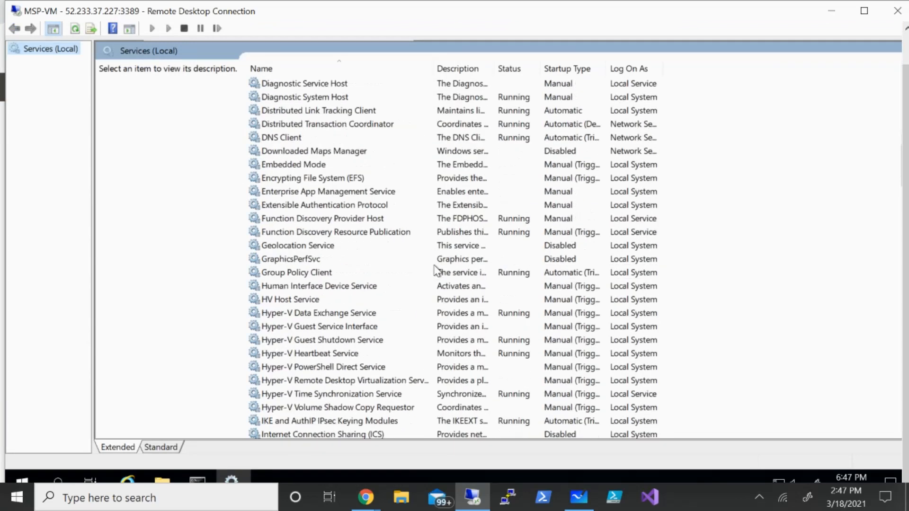
scroll(435, 271, "down", 6)
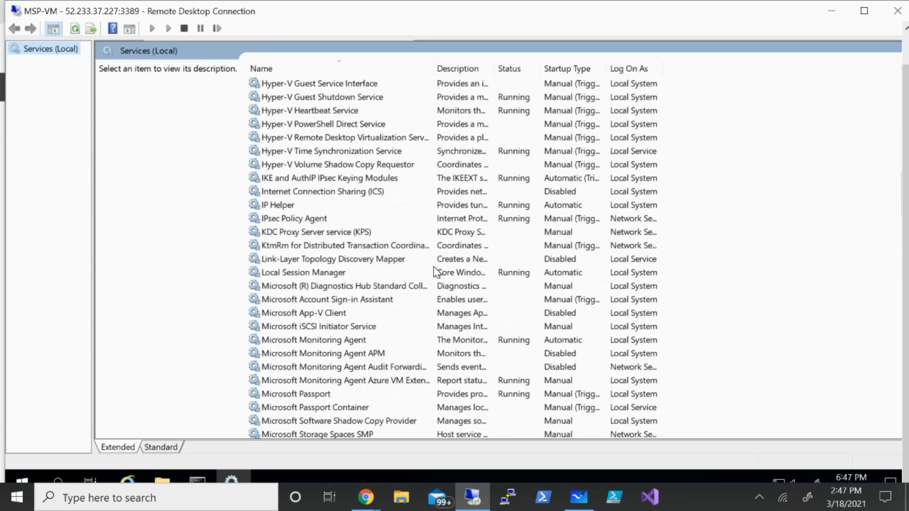
scroll(434, 273, "down", 7)
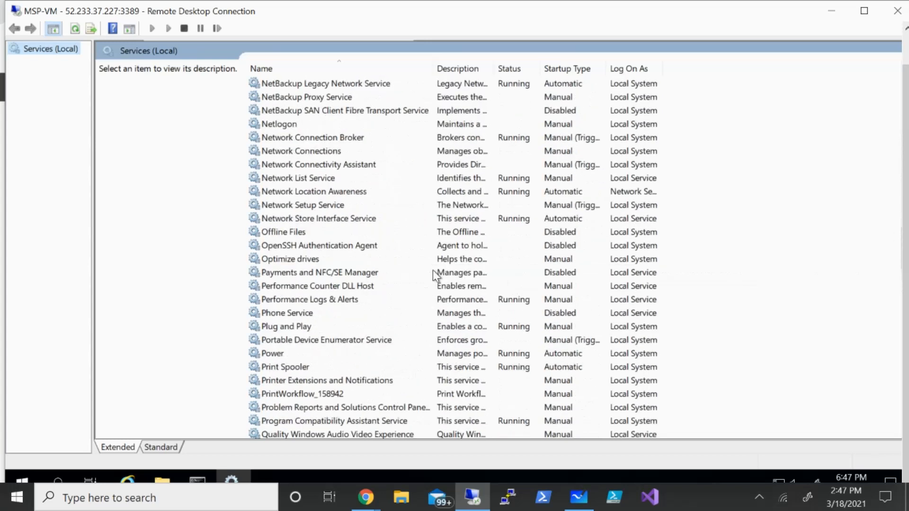
scroll(495, 300, "down", 6)
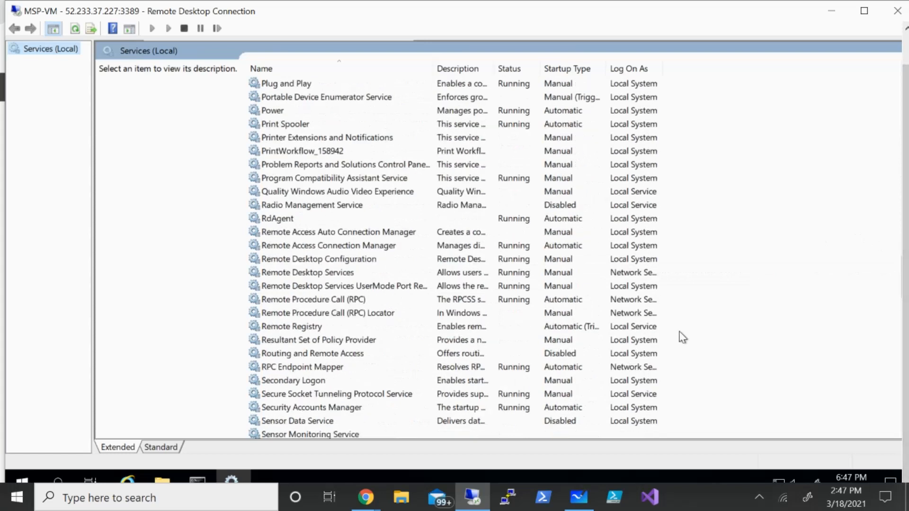
scroll(677, 335, "down", 1)
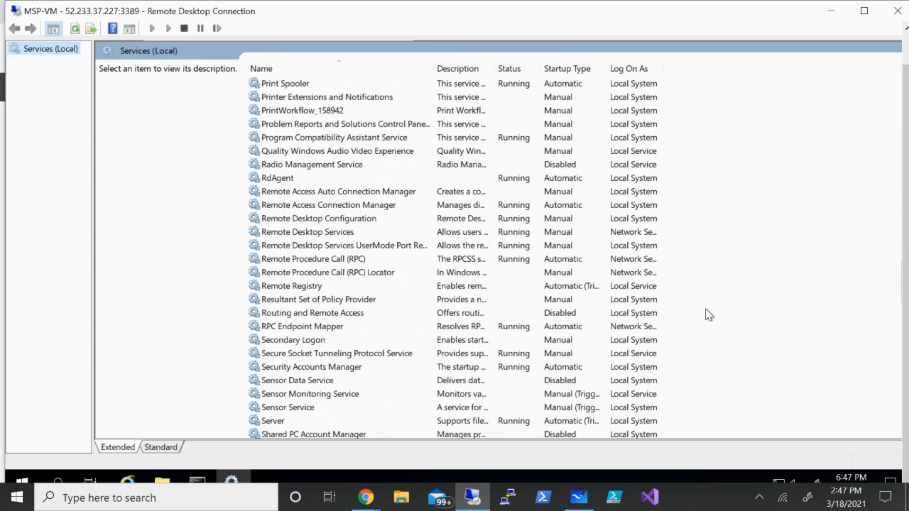
scroll(709, 315, "down", 18)
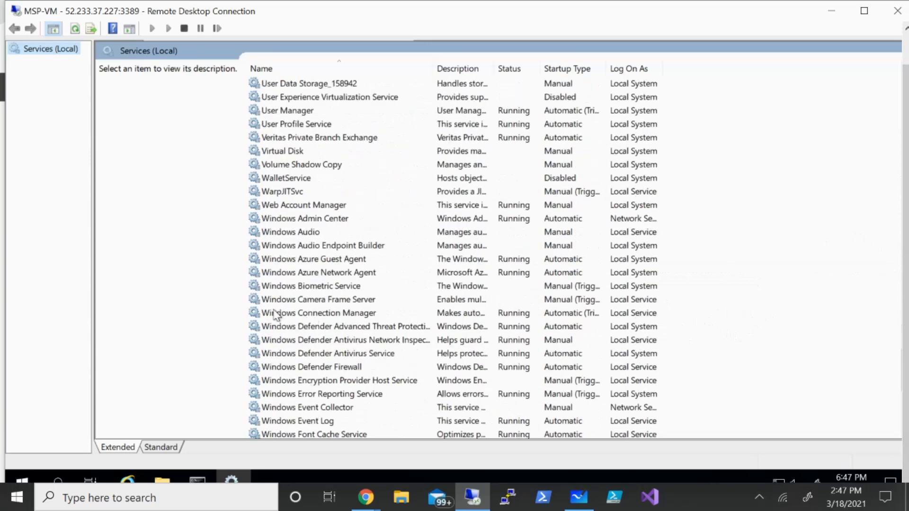
left_click(325, 219)
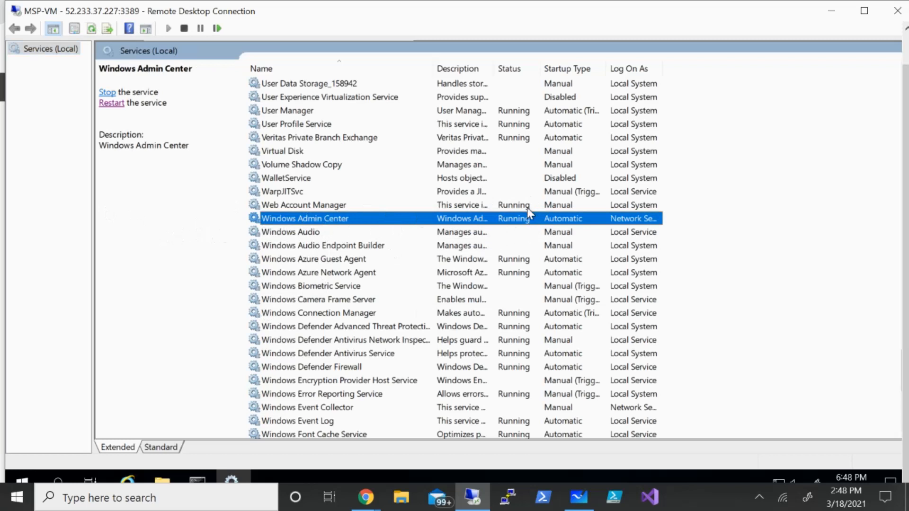
Step: Return to the Azure portal in Chrome and connect to Windows Admin Center on MSP-VM through its public IP address
left_click(365, 498)
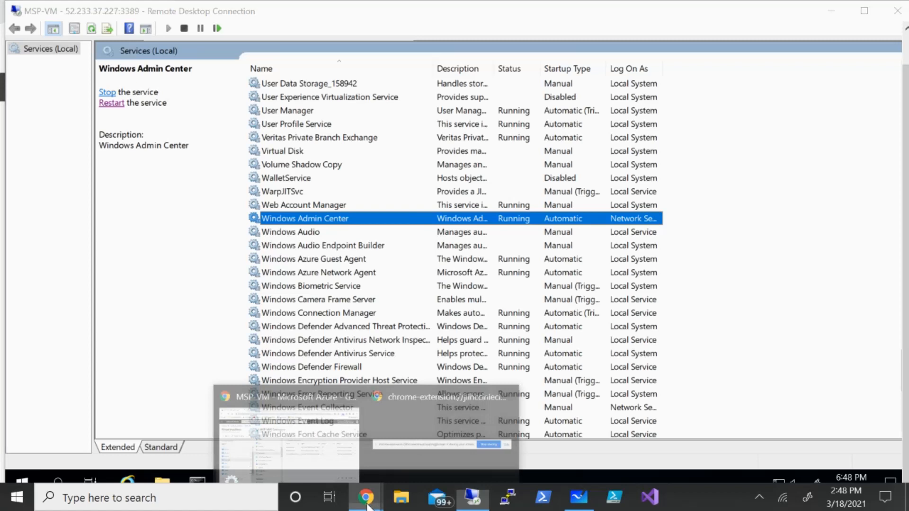
left_click(296, 456)
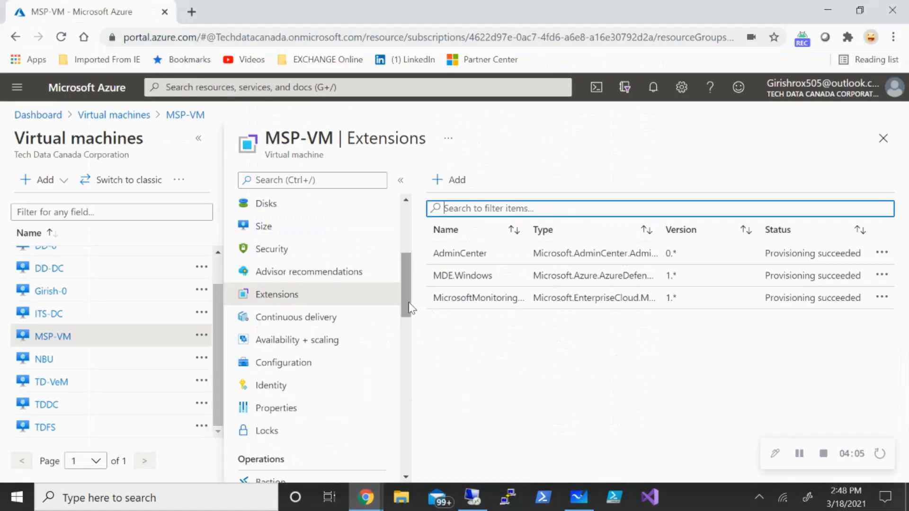
left_click_drag(411, 304, 405, 235)
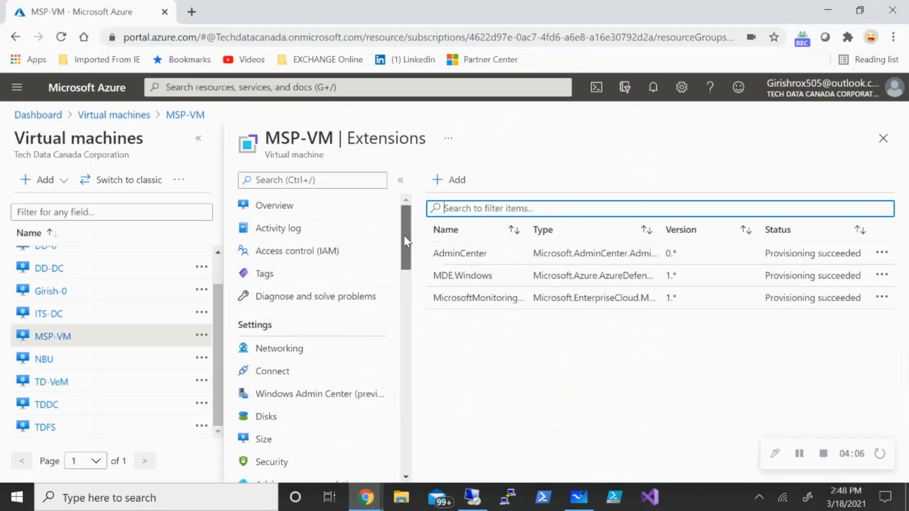
left_click(326, 398)
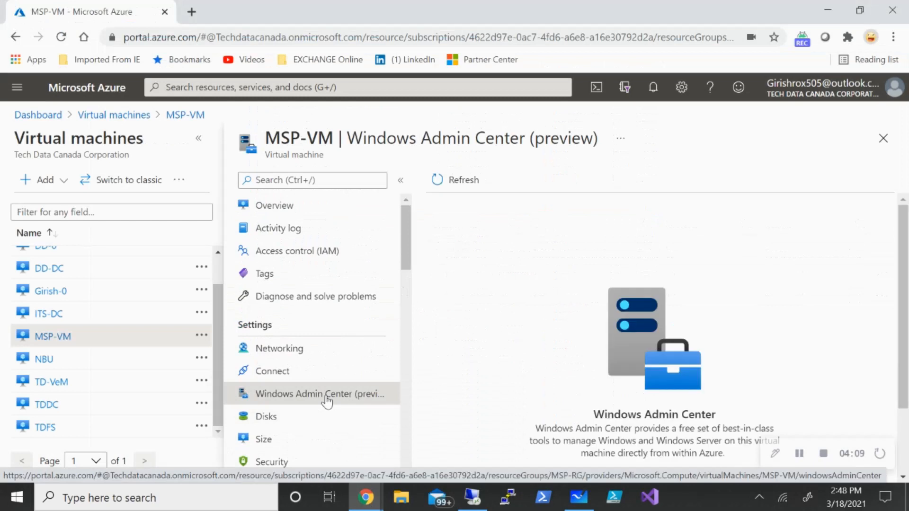
scroll(651, 318, "down", 2)
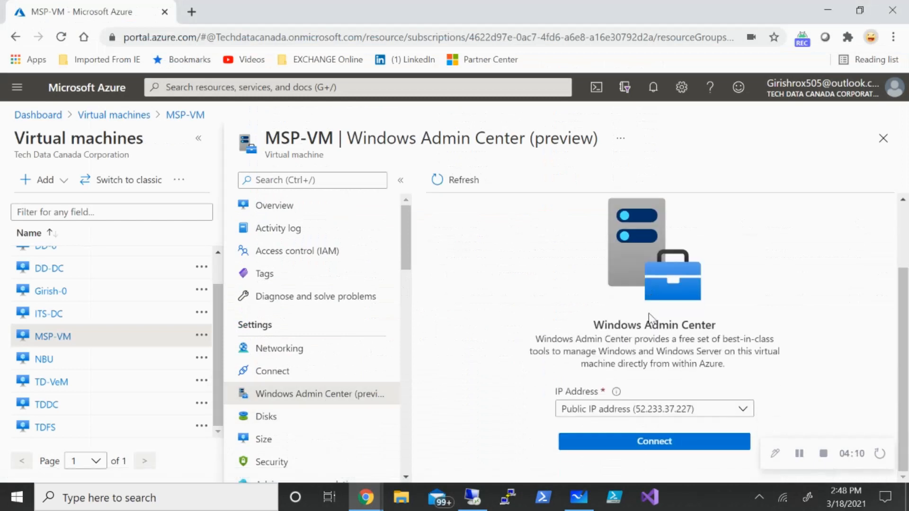
left_click(660, 411)
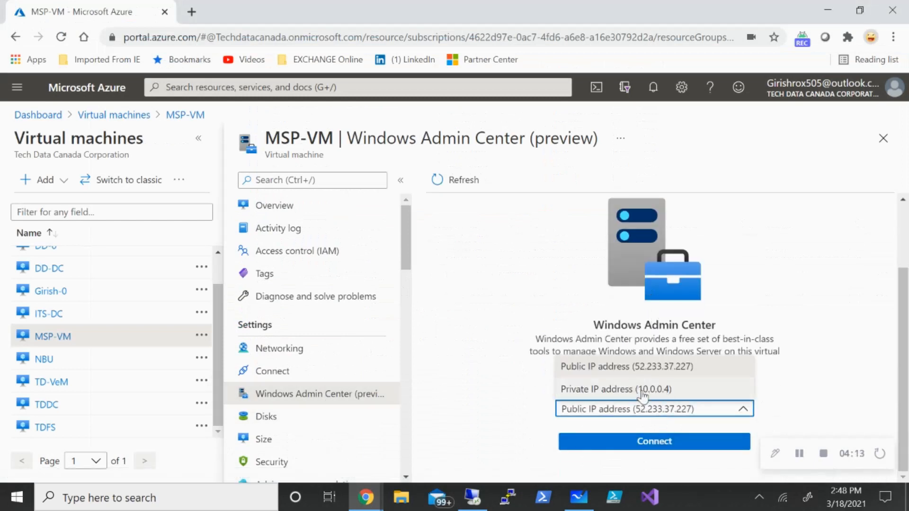
left_click(683, 450)
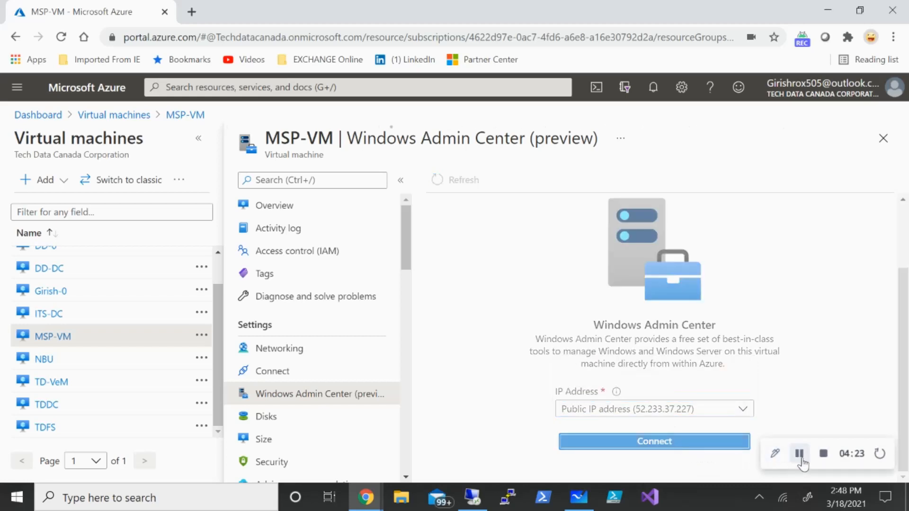
Step: Sign in to Windows Admin Center with the VM administrator's username and password
left_click(433, 400)
type("girish")
key("Tab")
type("••")
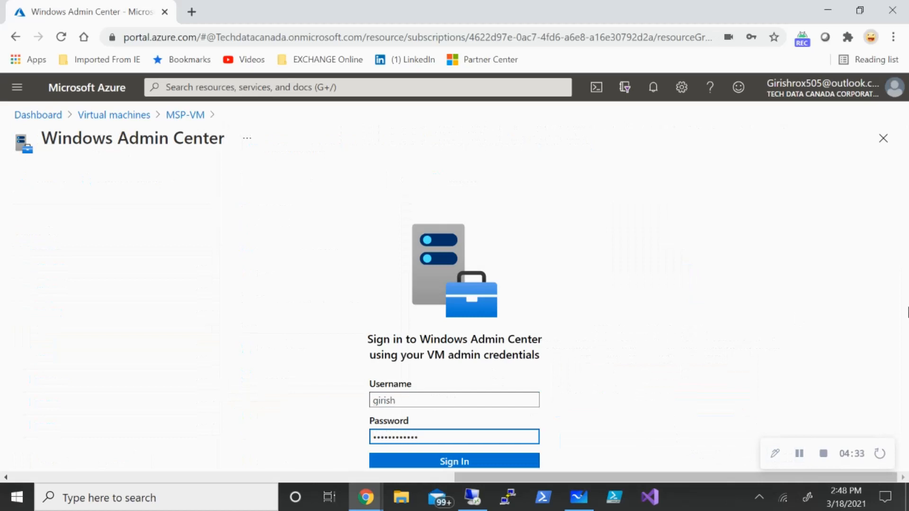
left_click(508, 462)
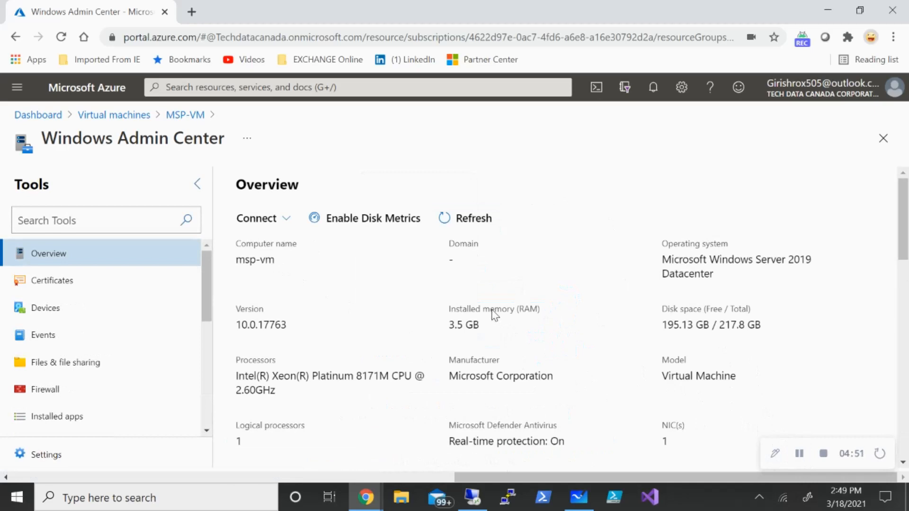
Step: Review the server's system details and performance charts in the Windows Admin Center overview
scroll(275, 232, "down", 4)
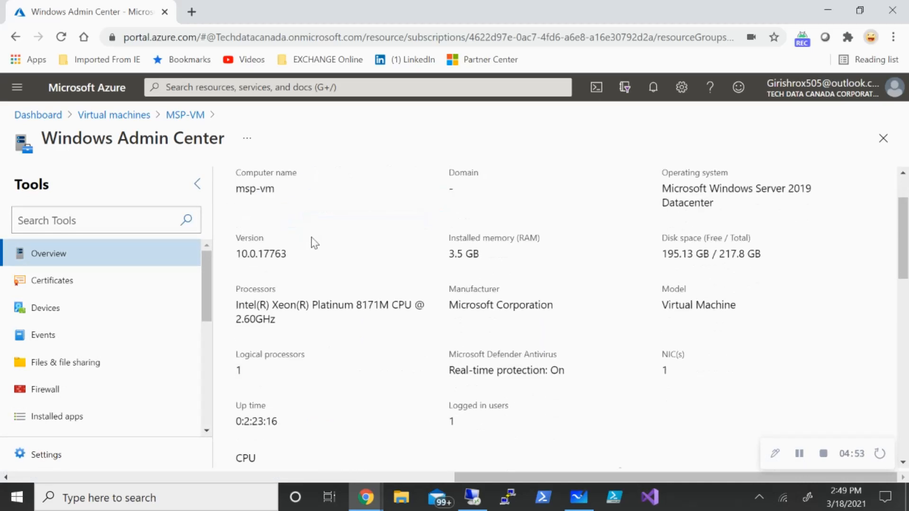
scroll(582, 312, "down", 12)
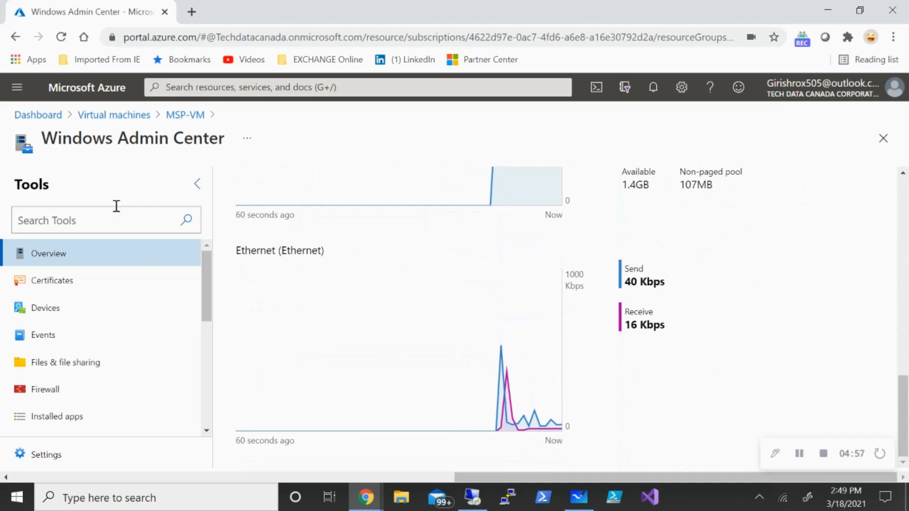
Step: Examine the server's certificate stores and its list of installed apps
left_click(105, 289)
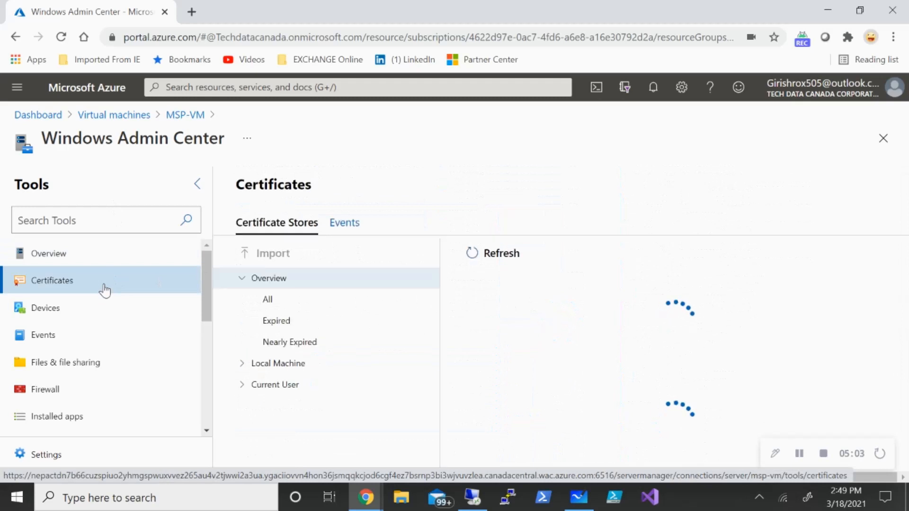
left_click_drag(206, 285, 208, 299)
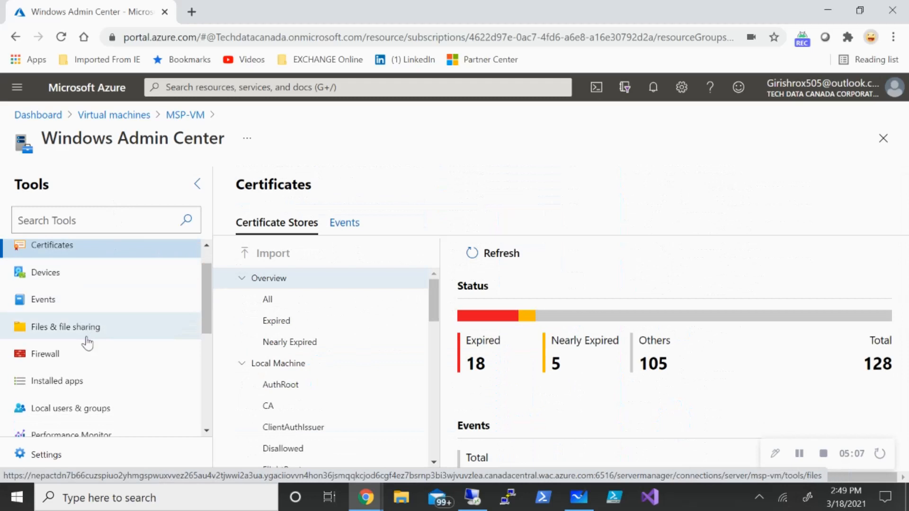
left_click(101, 372)
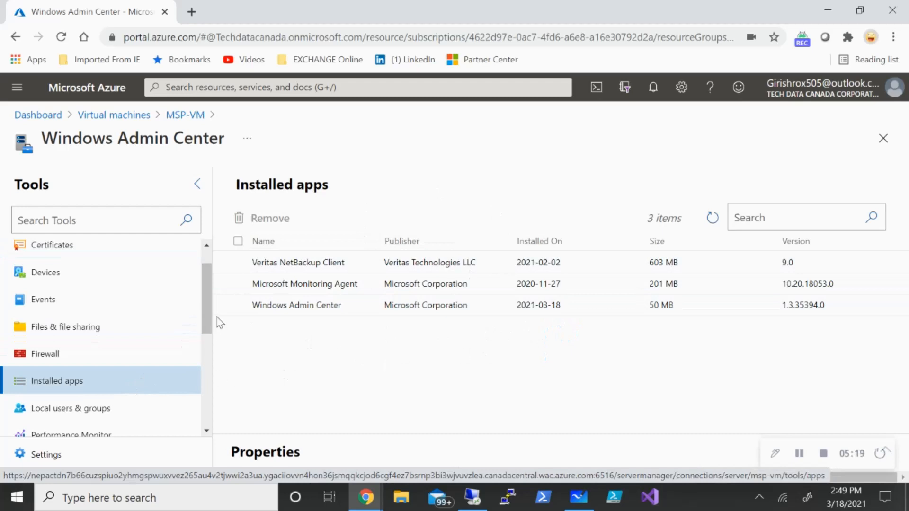
Step: View the server's roles and features and select Active Directory Domain Services to read its description
scroll(208, 332, "down", 2)
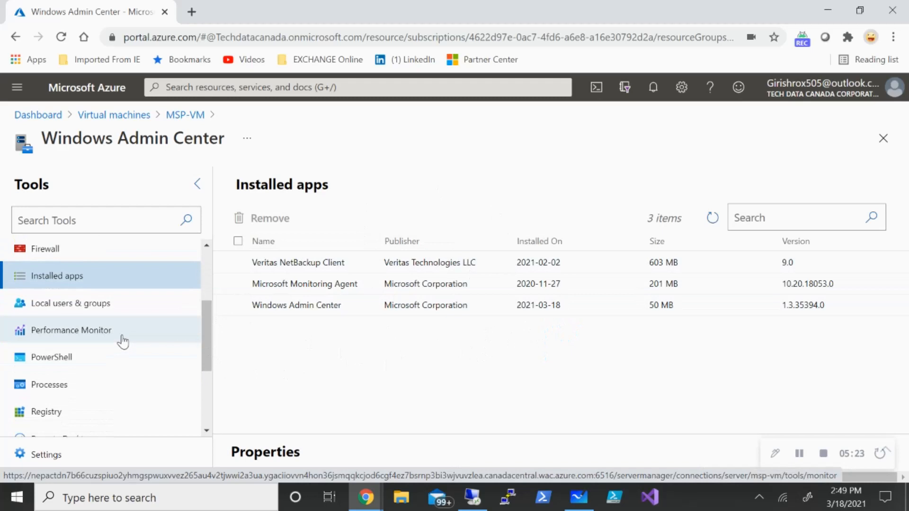
left_click_drag(203, 351, 202, 392)
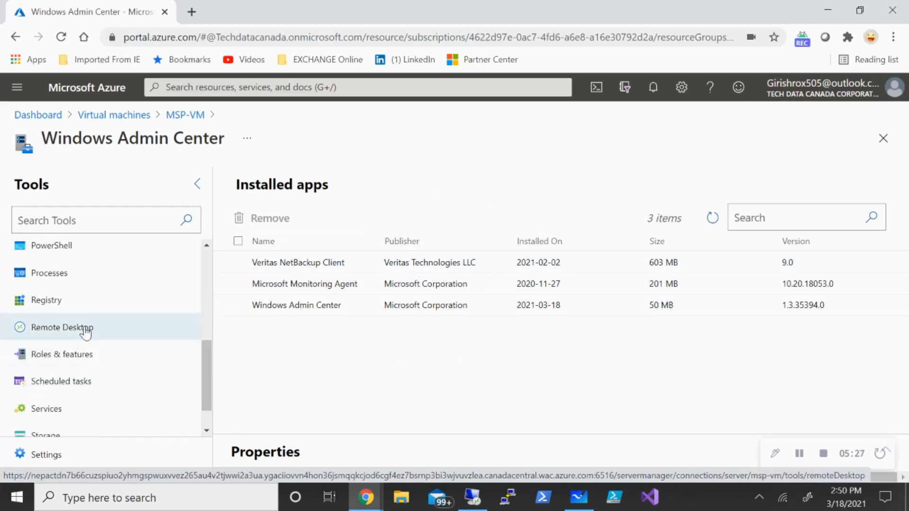
left_click(99, 366)
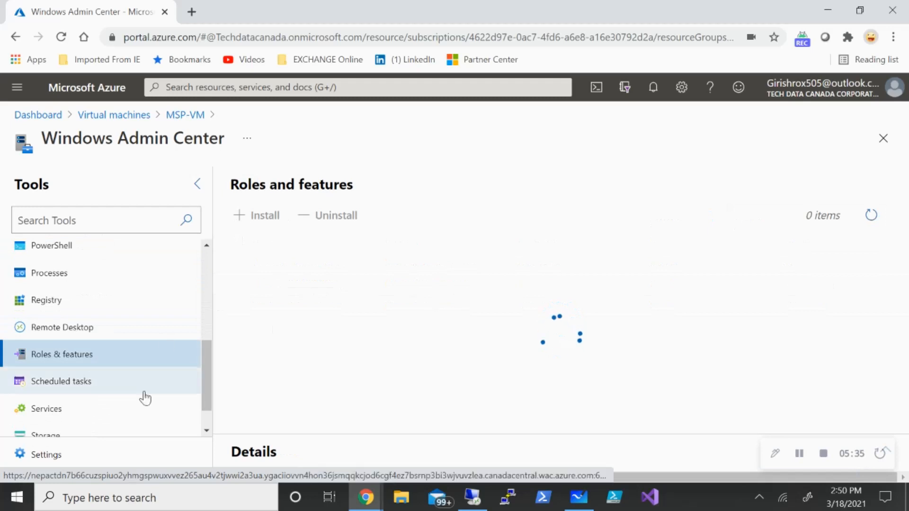
left_click_drag(203, 393, 204, 412)
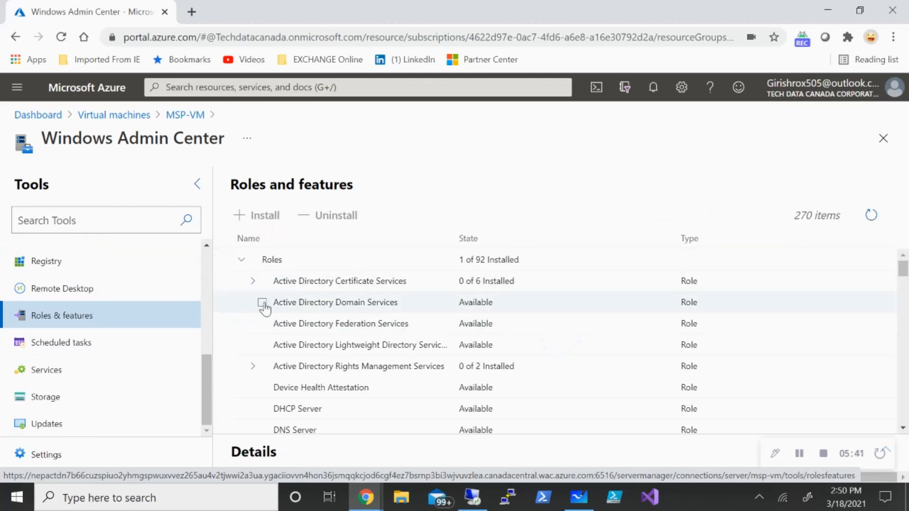
left_click(263, 303)
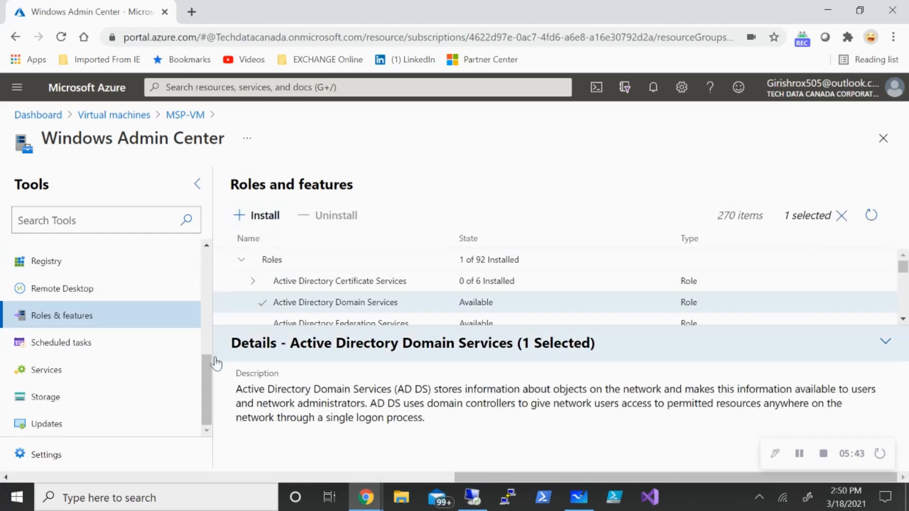
Step: Look at the storage and updates tools, and return to the server overview
left_click(113, 398)
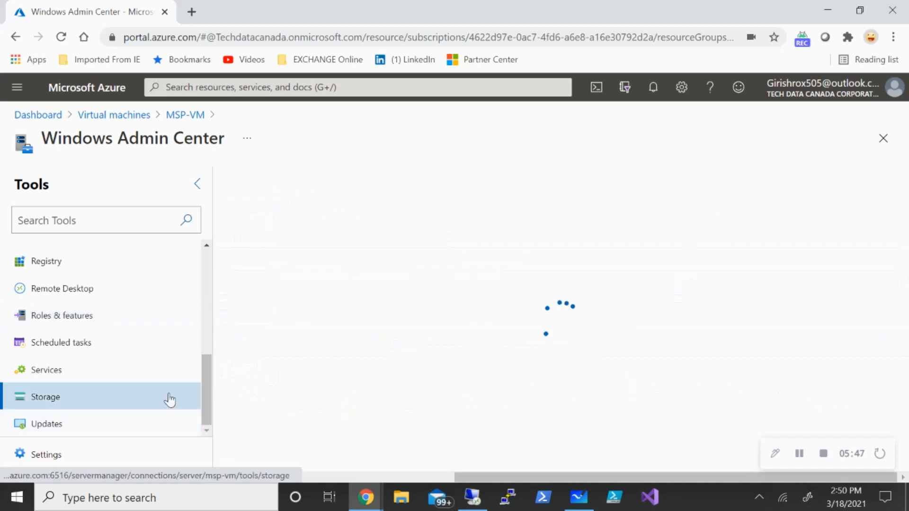
left_click_drag(206, 394, 232, 288)
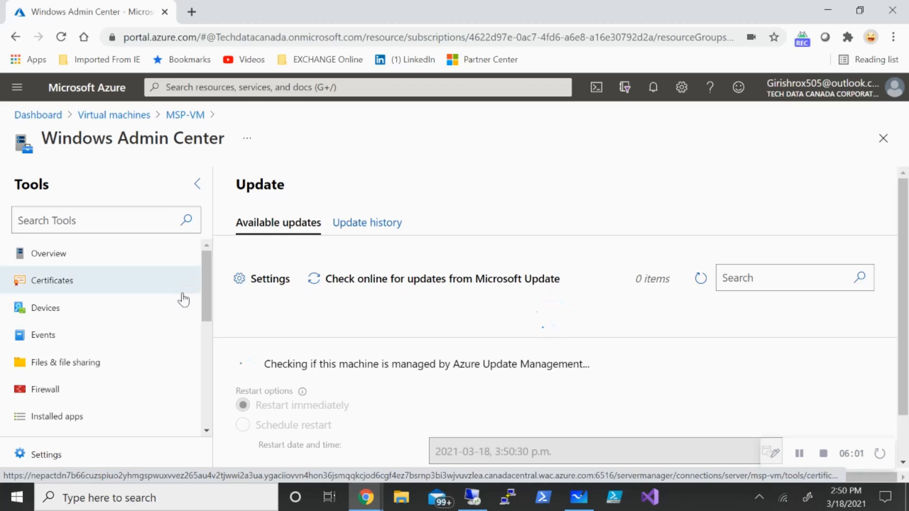
left_click_drag(203, 293, 193, 260)
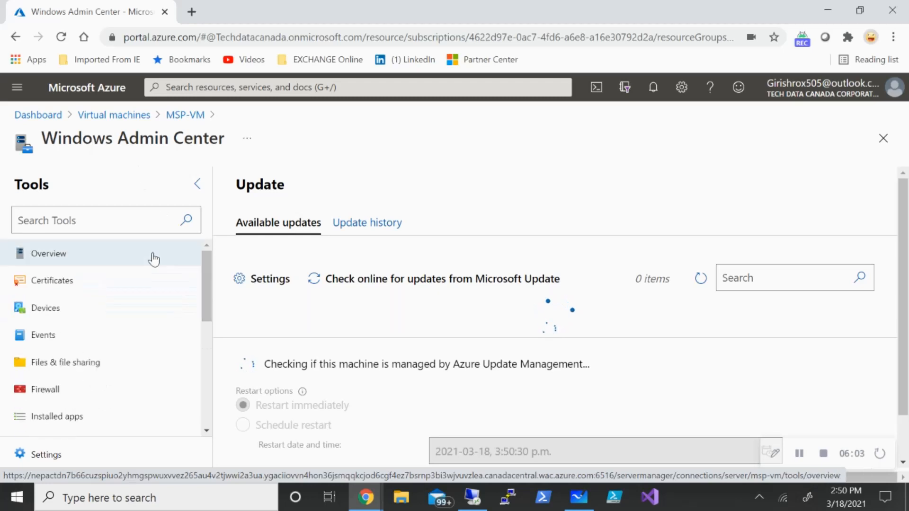
left_click(85, 259)
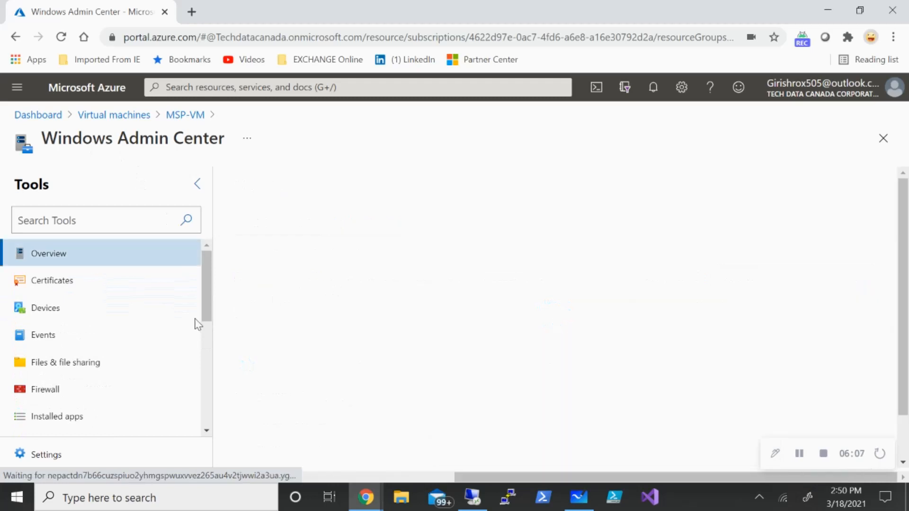